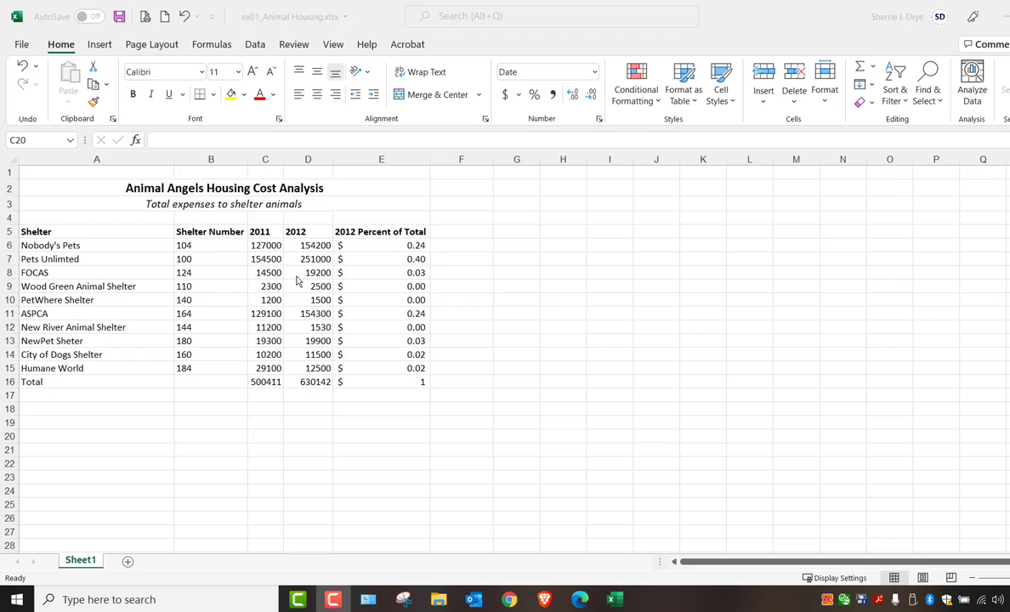
- Center the shelter numbers in cells B6:B15 horizontally
{"action": "left_click_drag", "start_coordinate": [226, 248], "coordinate": [236, 366]}
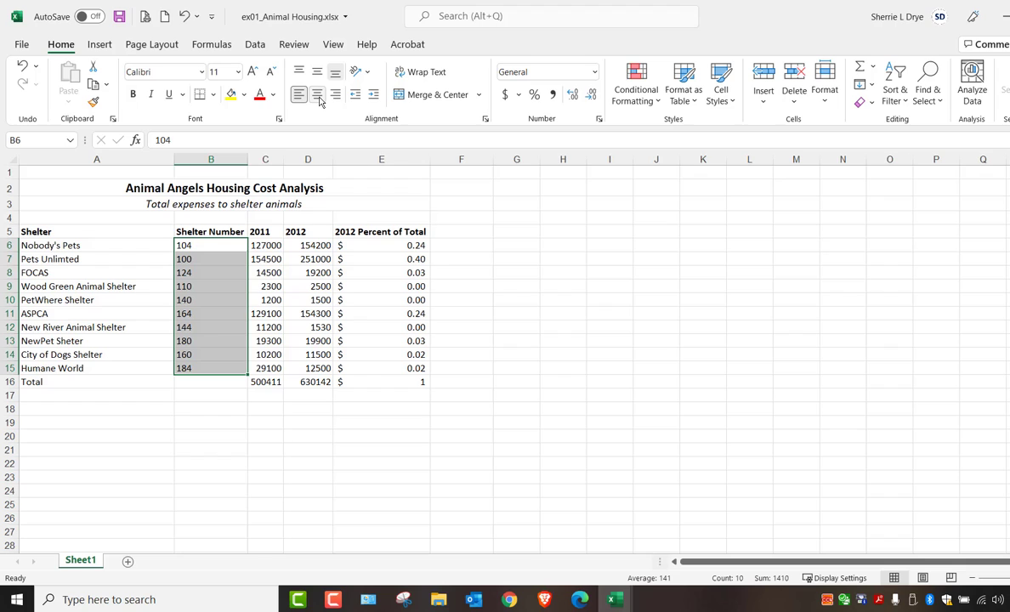
{"action": "left_click", "coordinate": [317, 95]}
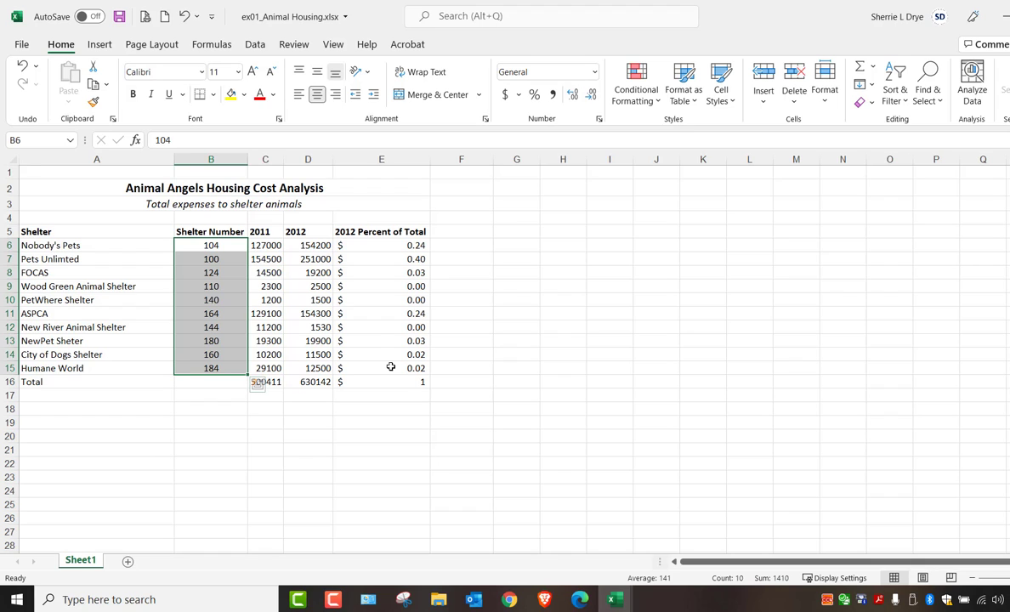
{"action": "left_click", "coordinate": [562, 338]}
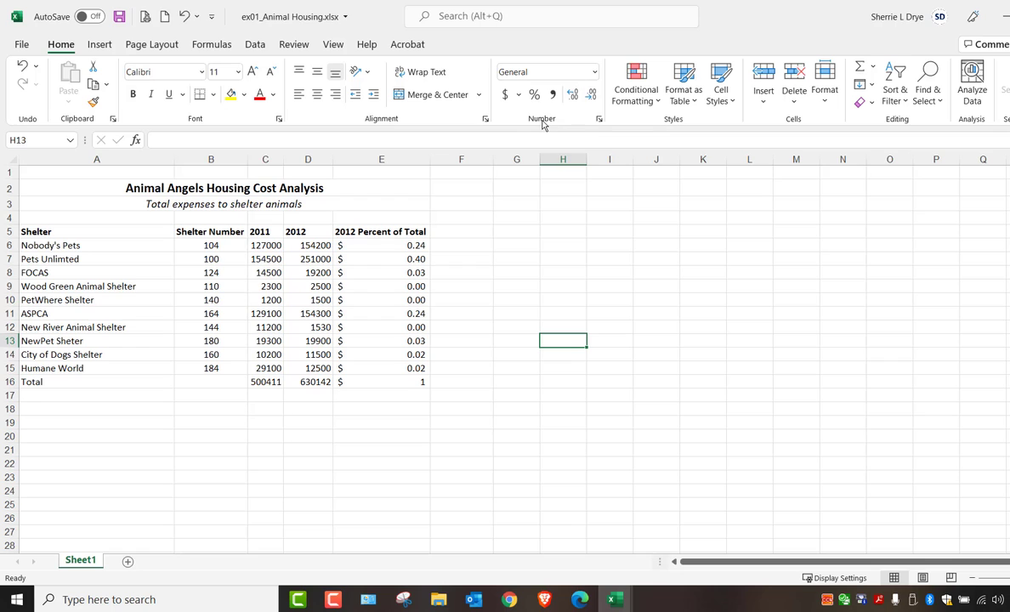
- Examine the available number formats, the accounting currency symbols, and the Number and Custom categories of the Format Cells dialog
{"action": "left_click", "coordinate": [594, 73]}
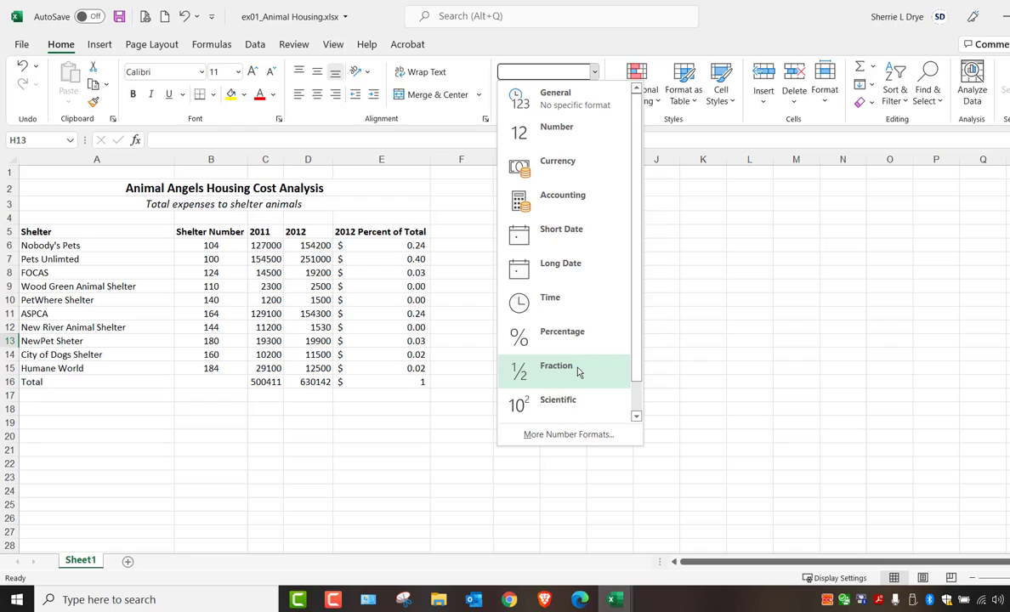
{"action": "left_click", "coordinate": [578, 38]}
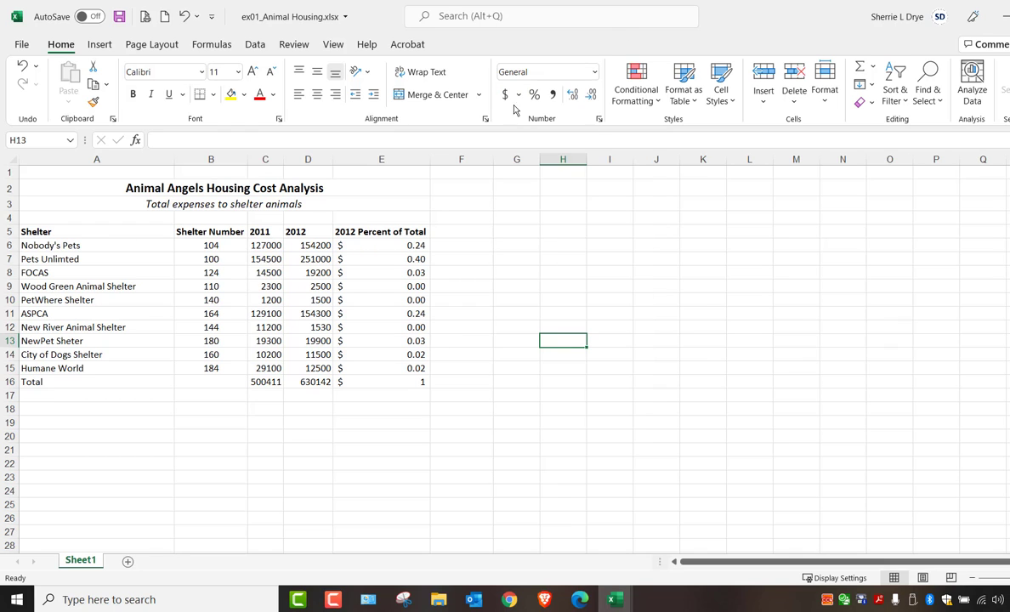
{"action": "left_click", "coordinate": [518, 96]}
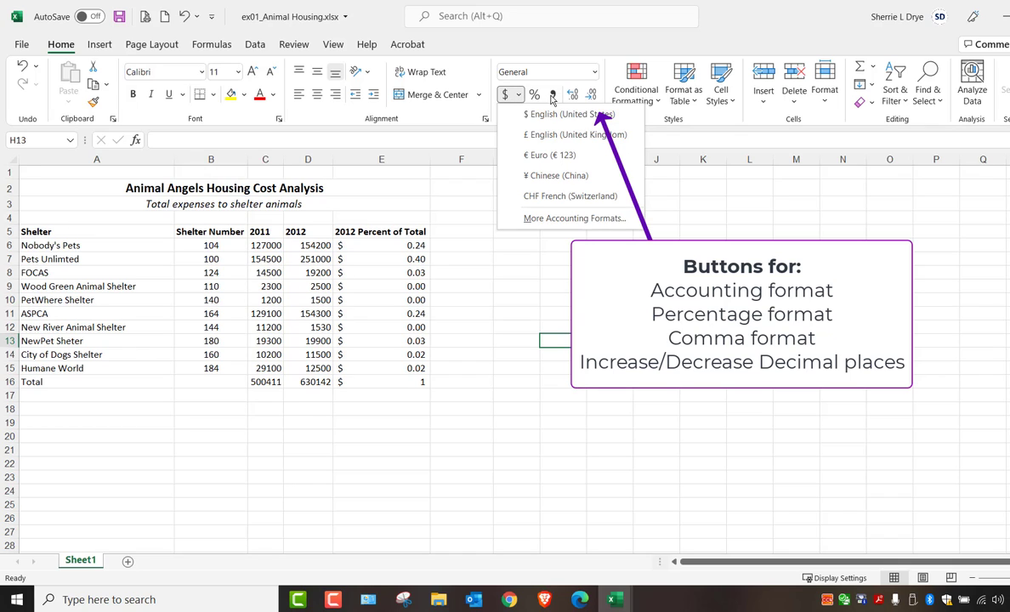
{"action": "key", "text": "Escape"}
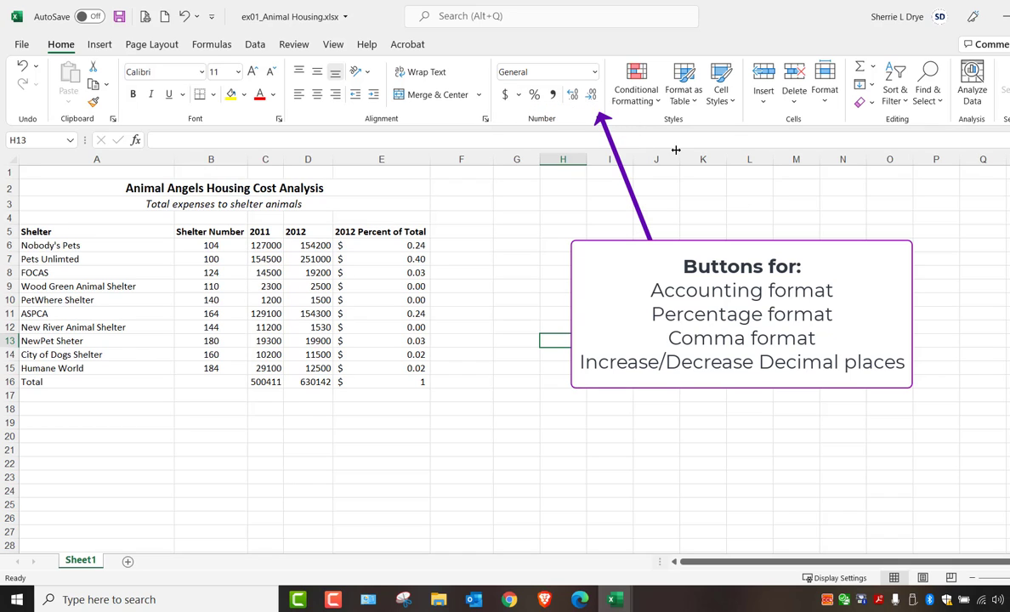
{"action": "left_click", "coordinate": [598, 121]}
{"action": "left_click_drag", "start_coordinate": [600, 125], "coordinate": [575, 161]}
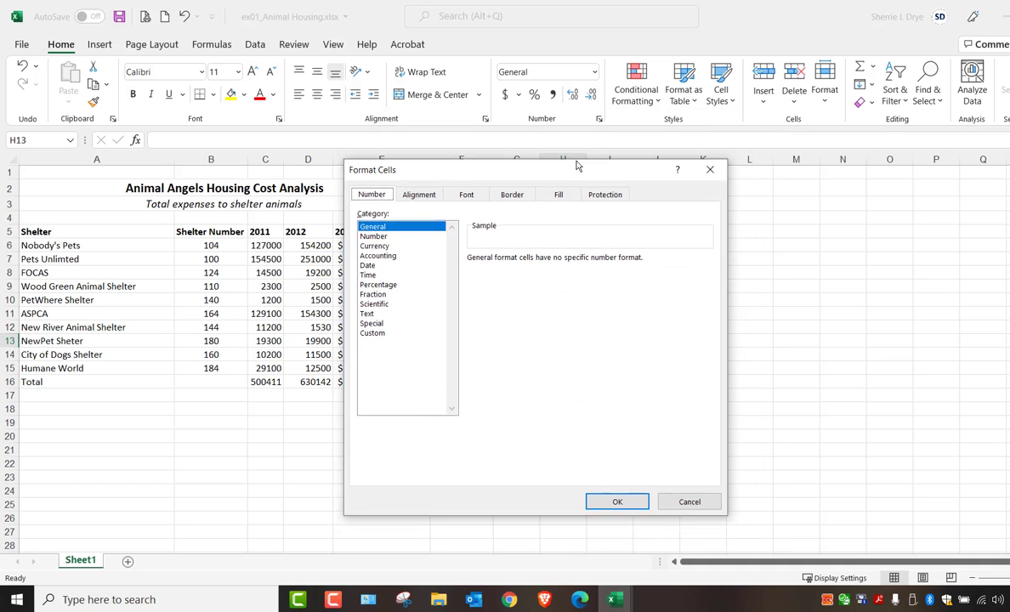
{"action": "left_click", "coordinate": [379, 227]}
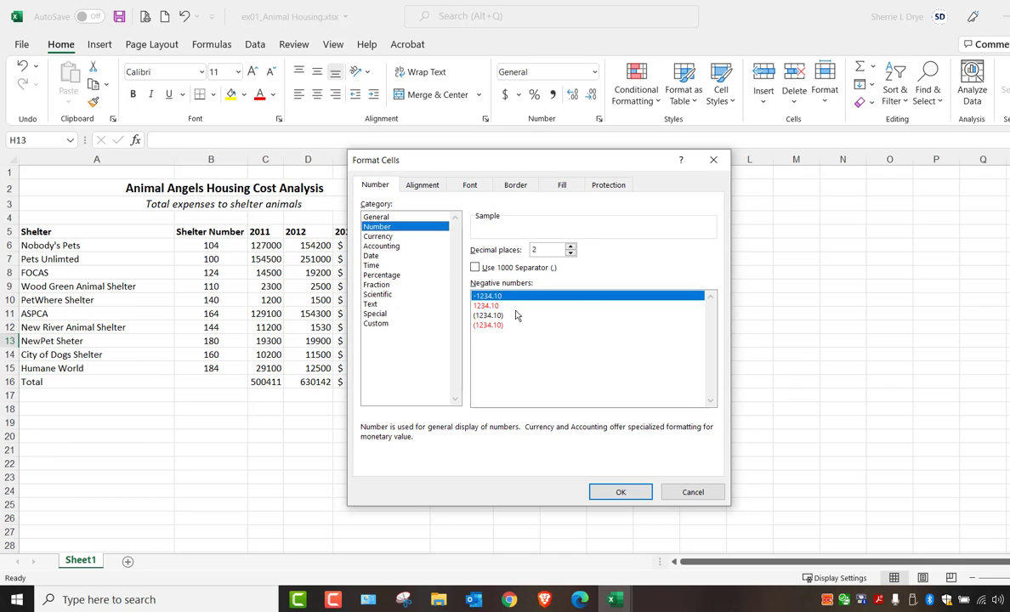
{"action": "left_click", "coordinate": [387, 324]}
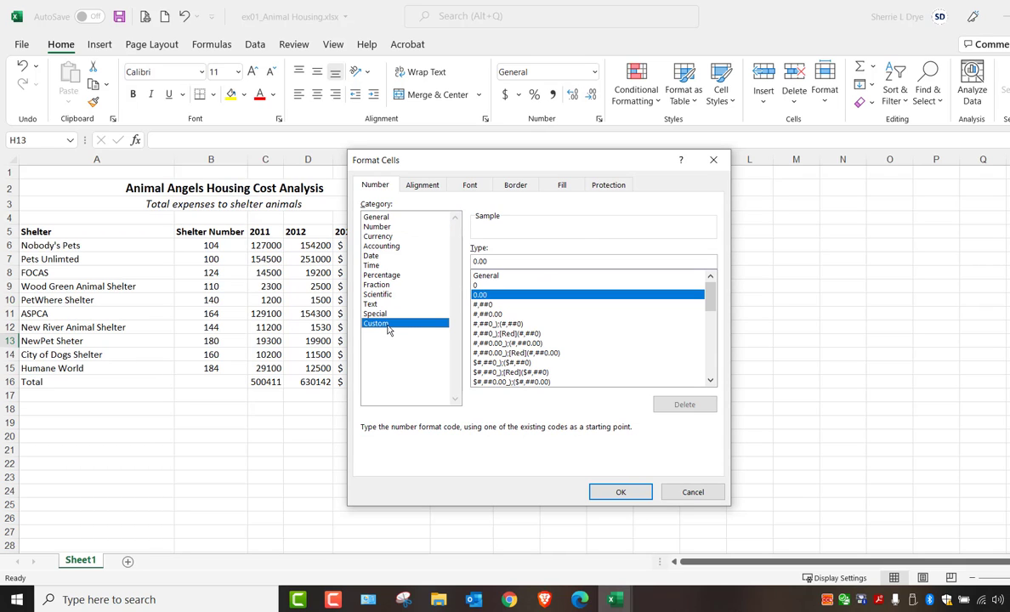
{"action": "left_click", "coordinate": [690, 492]}
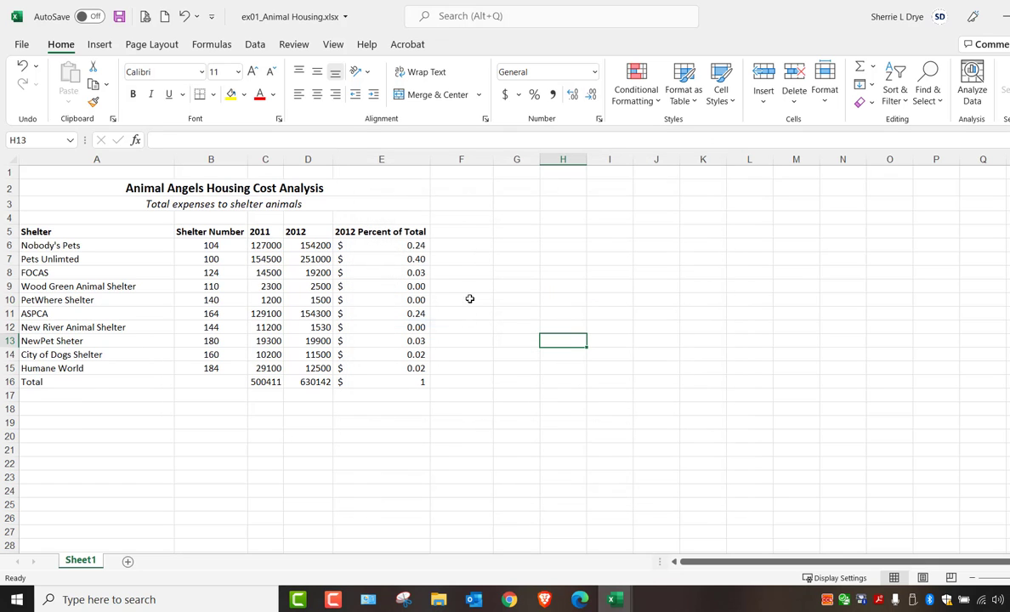
- Format the 2011 and 2012 amounts in C6:D16 as Currency and autofit the width of column D
{"action": "left_click", "coordinate": [256, 246]}
{"action": "left_click_drag", "start_coordinate": [257, 246], "coordinate": [314, 379]}
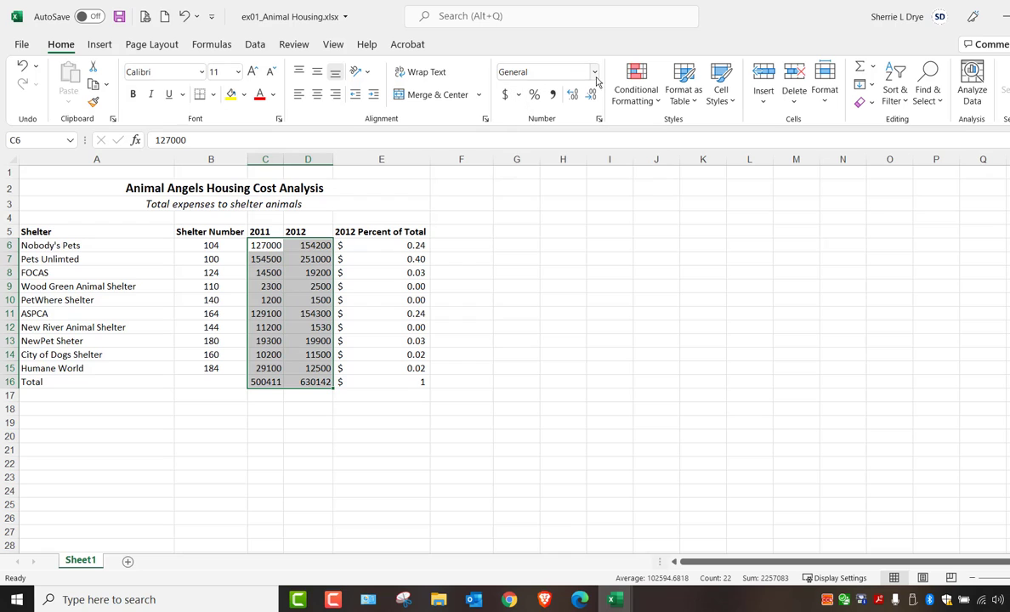
{"action": "left_click", "coordinate": [554, 71]}
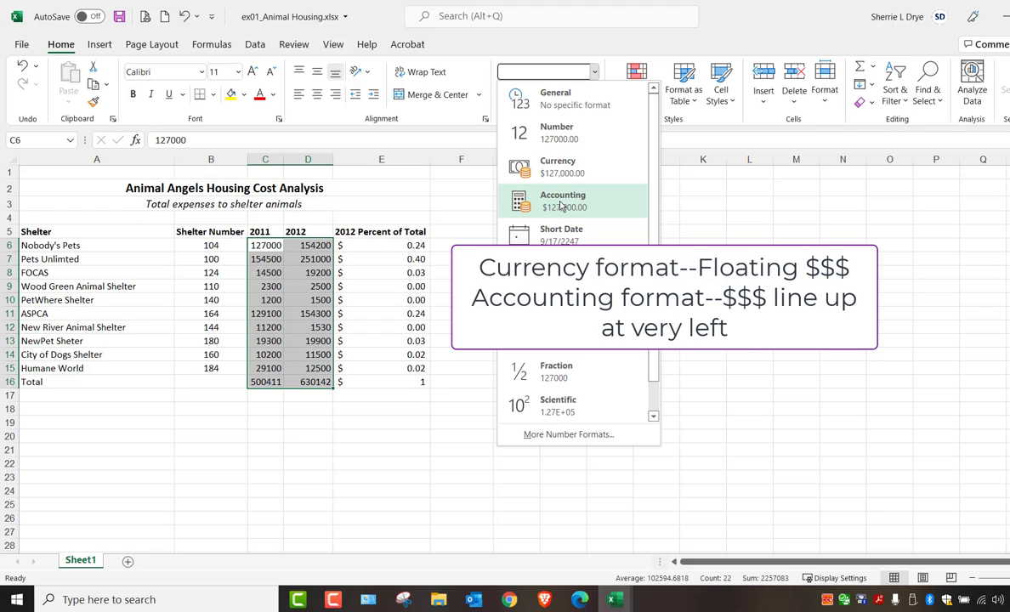
{"action": "left_click", "coordinate": [524, 175]}
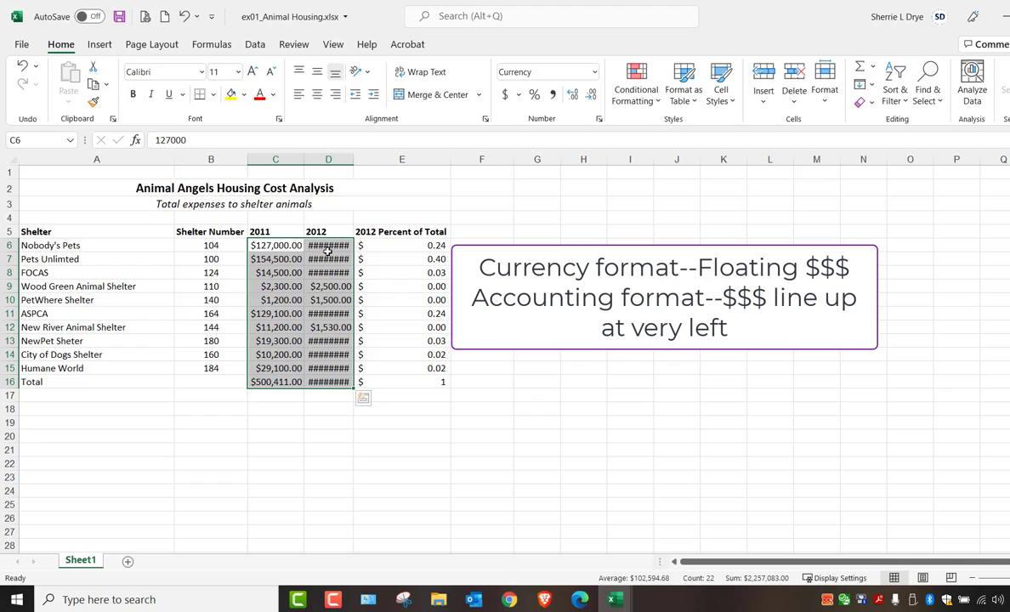
{"action": "left_click", "coordinate": [267, 247]}
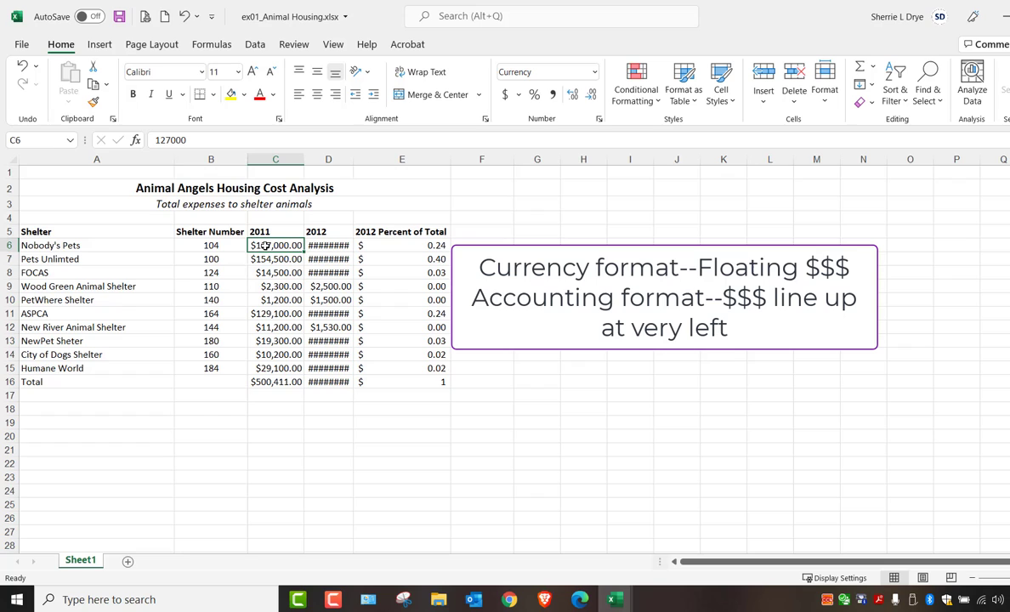
{"action": "double_click", "coordinate": [354, 159]}
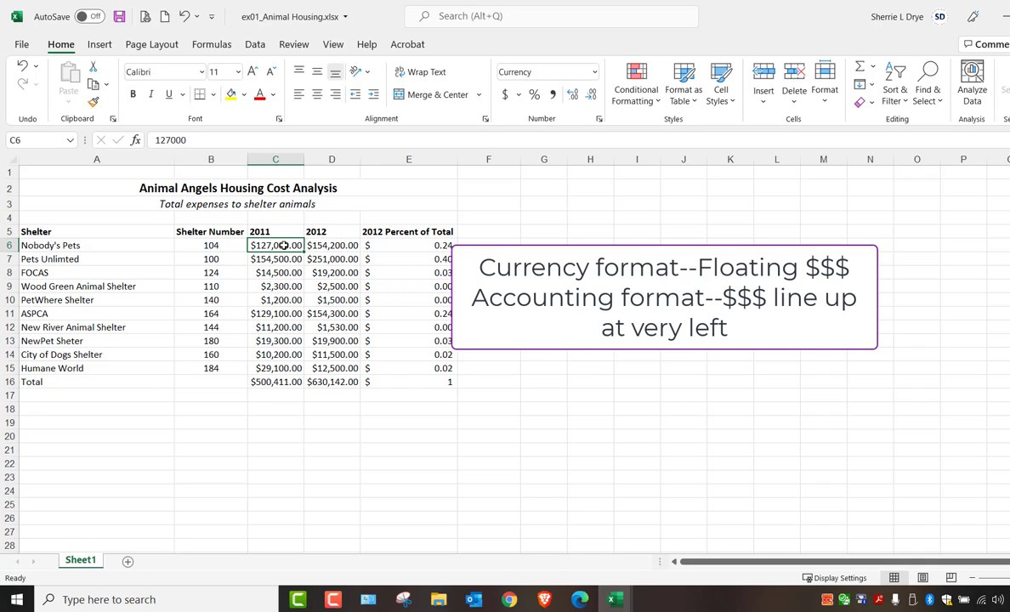
- Change the number format of the 2011 and 2012 amounts in C6:D16 to Accounting
{"action": "left_click_drag", "start_coordinate": [281, 245], "coordinate": [340, 381]}
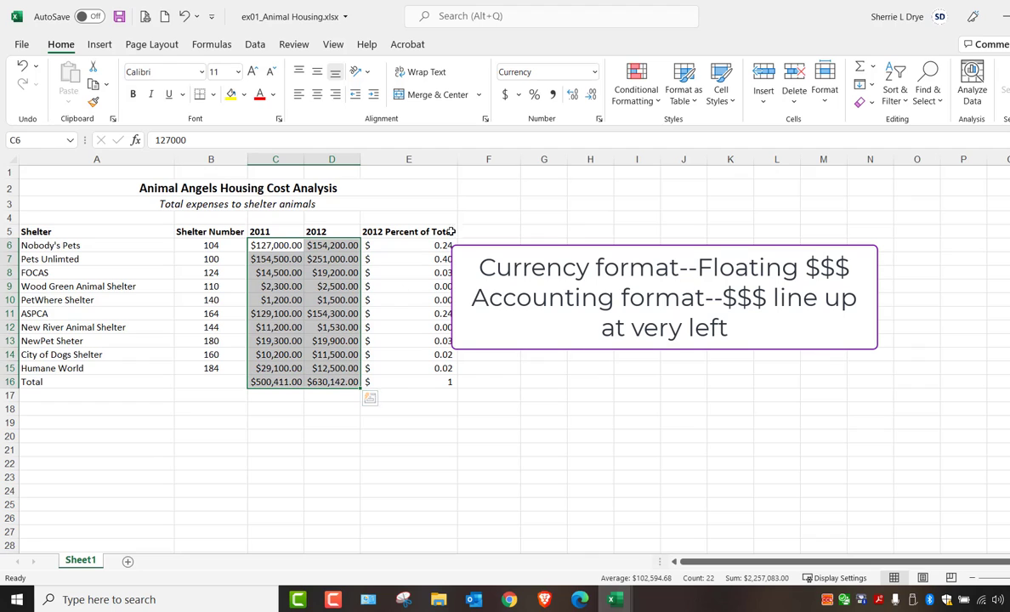
{"action": "left_click", "coordinate": [594, 73]}
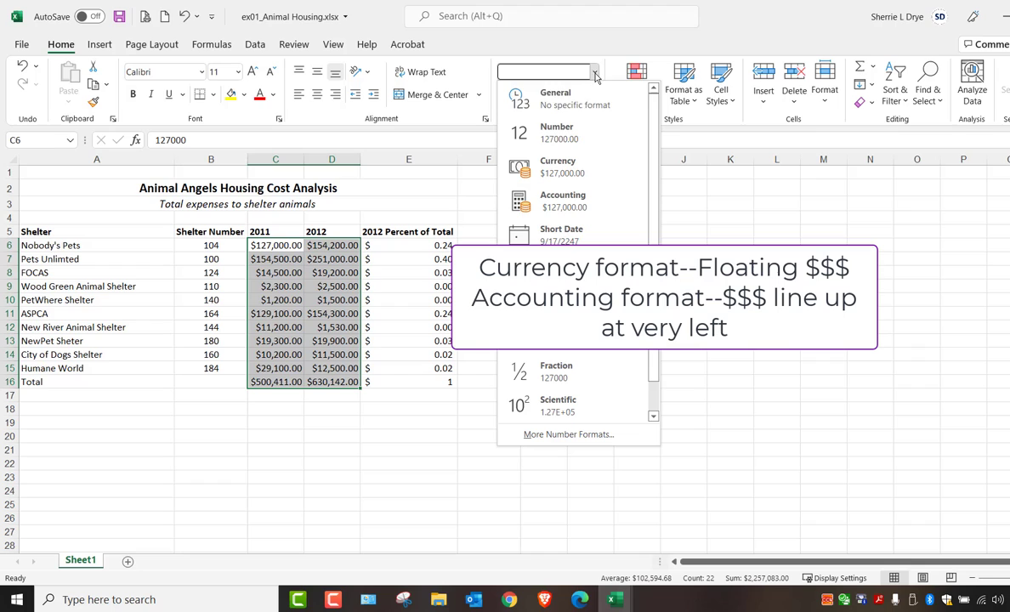
{"action": "left_click", "coordinate": [564, 201]}
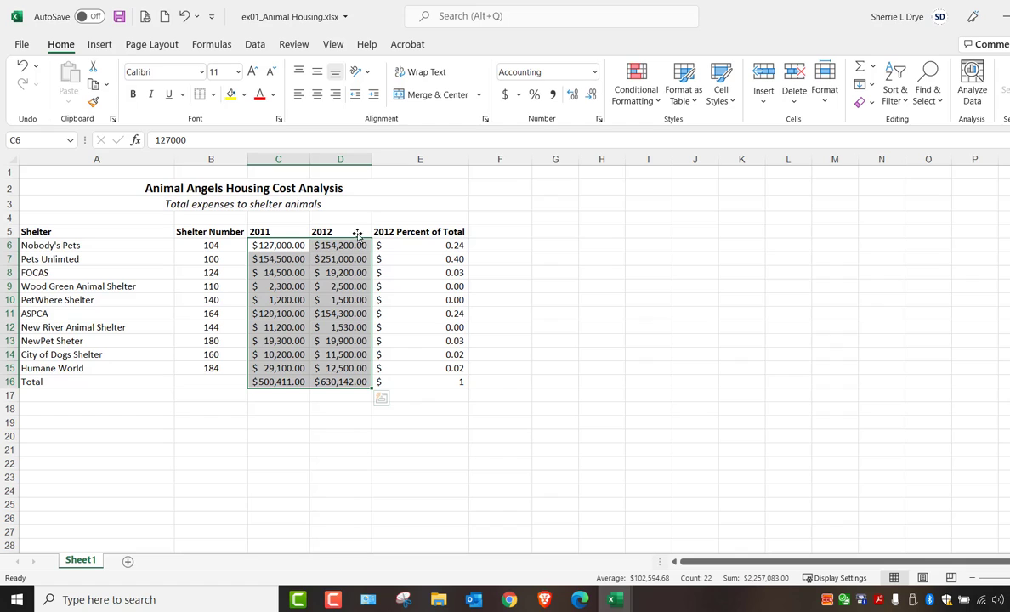
- Decrease the amounts in C6:D16 to zero decimal places and increase them back to two
{"action": "left_click", "coordinate": [592, 96]}
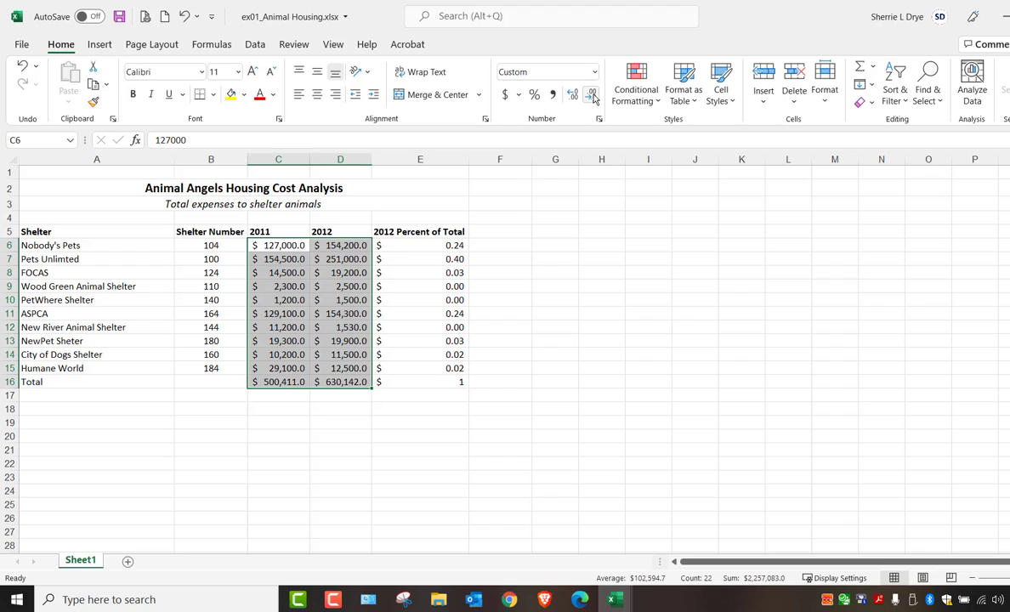
{"action": "left_click", "coordinate": [593, 96]}
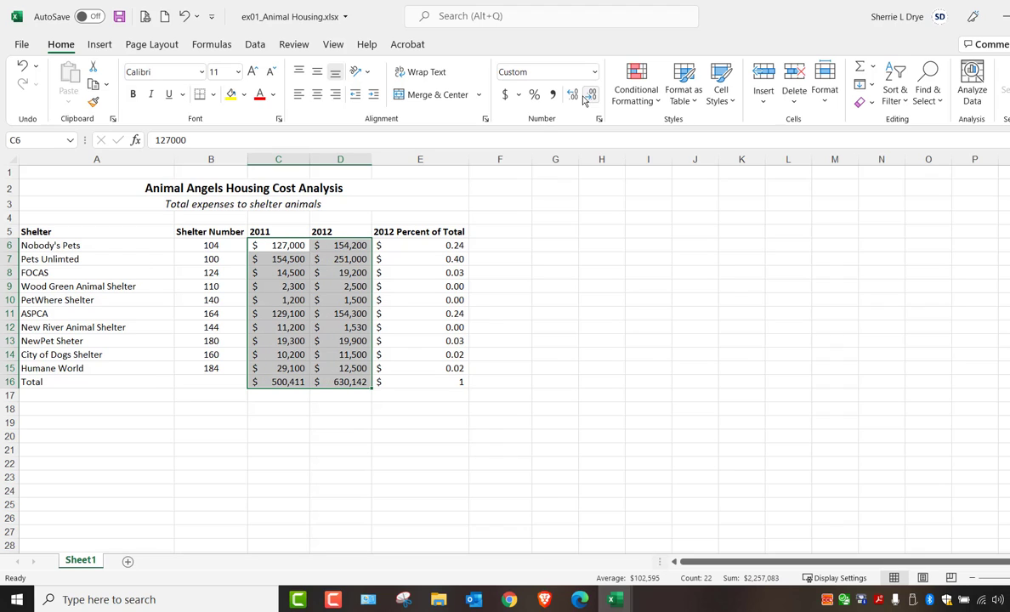
{"action": "left_click", "coordinate": [575, 100]}
{"action": "left_click", "coordinate": [575, 100]}
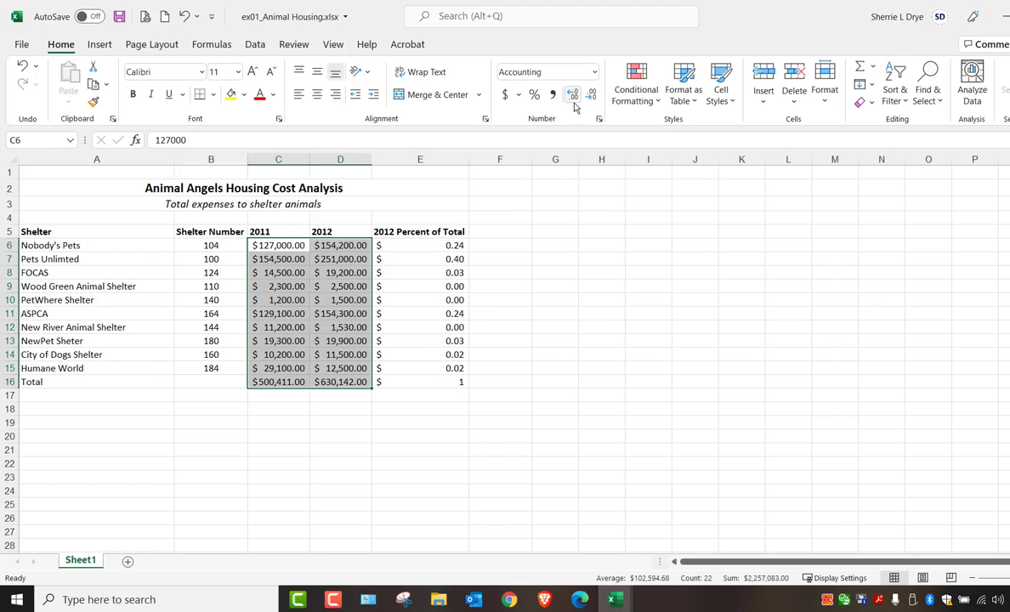
- Set the Accounting format of C6:D16 to 0 decimal places with the $ symbol through the Format Cells dialog
{"action": "left_click", "coordinate": [593, 74]}
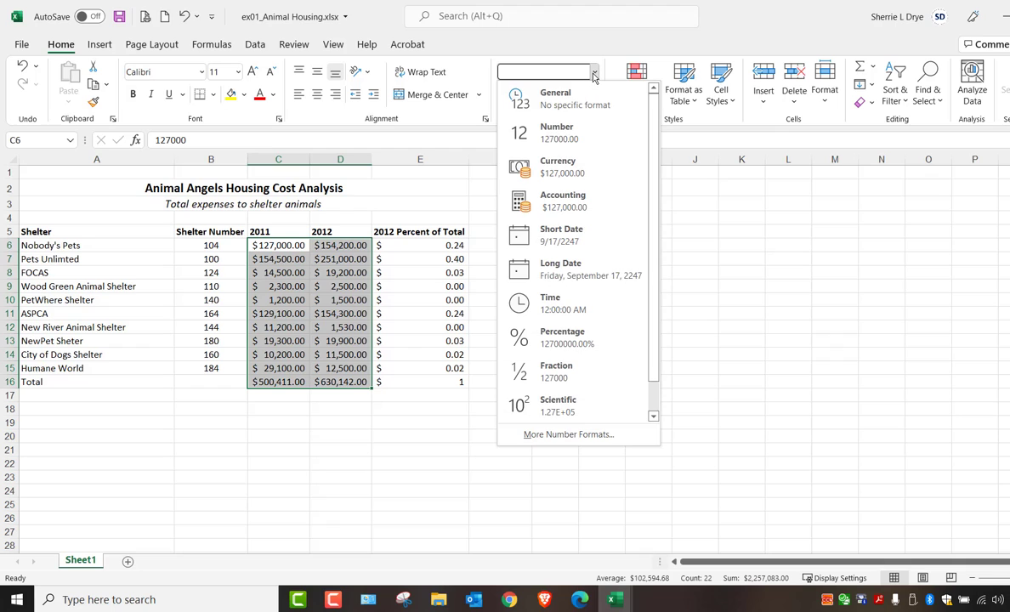
{"action": "left_click", "coordinate": [560, 201]}
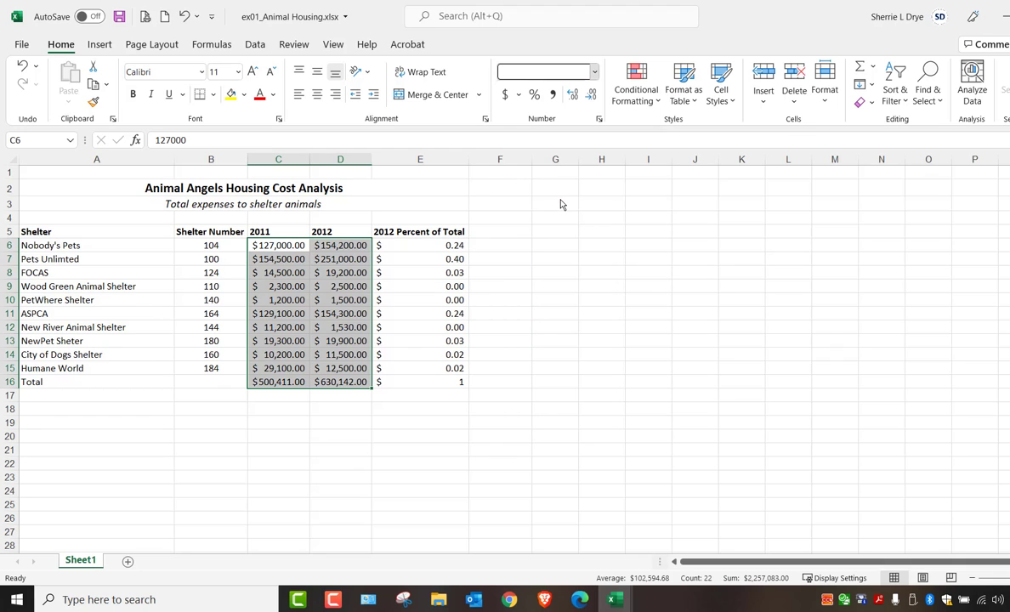
{"action": "left_click", "coordinate": [598, 119]}
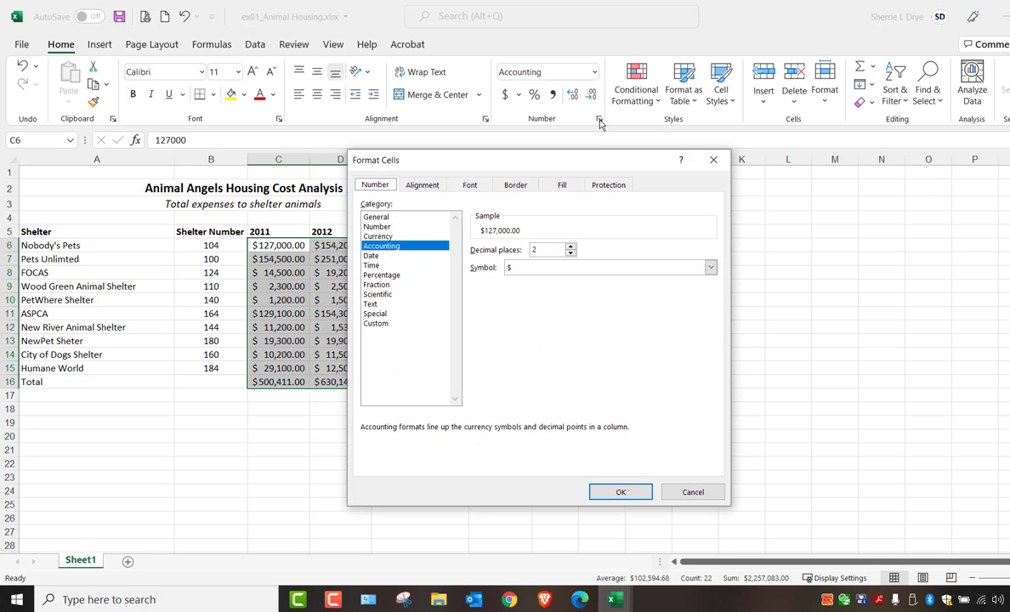
{"action": "left_click_drag", "start_coordinate": [573, 167], "coordinate": [614, 146]}
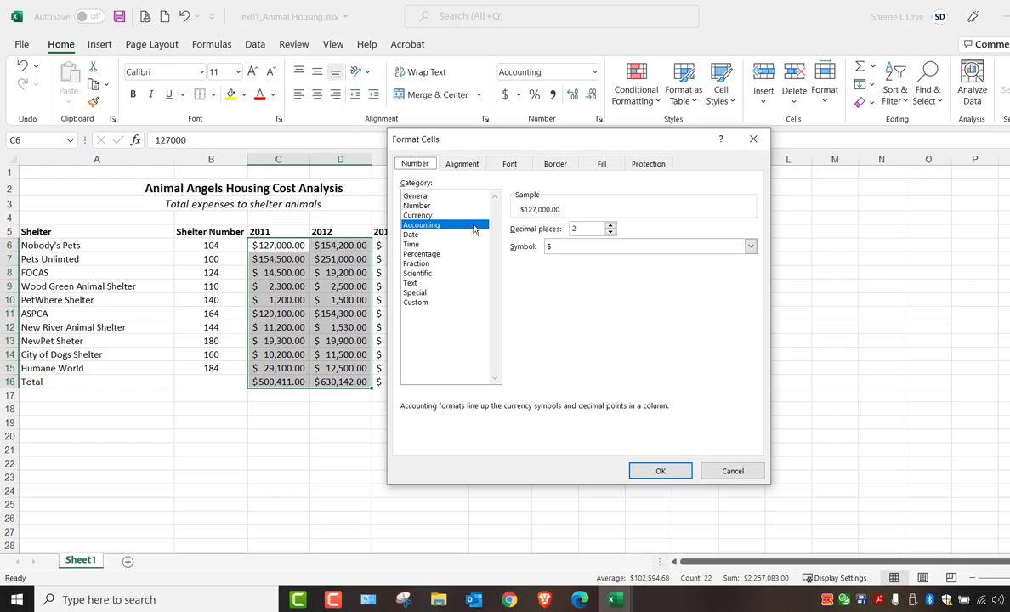
{"action": "left_click", "coordinate": [610, 233]}
{"action": "left_click", "coordinate": [750, 247]}
{"action": "left_click", "coordinate": [685, 196]}
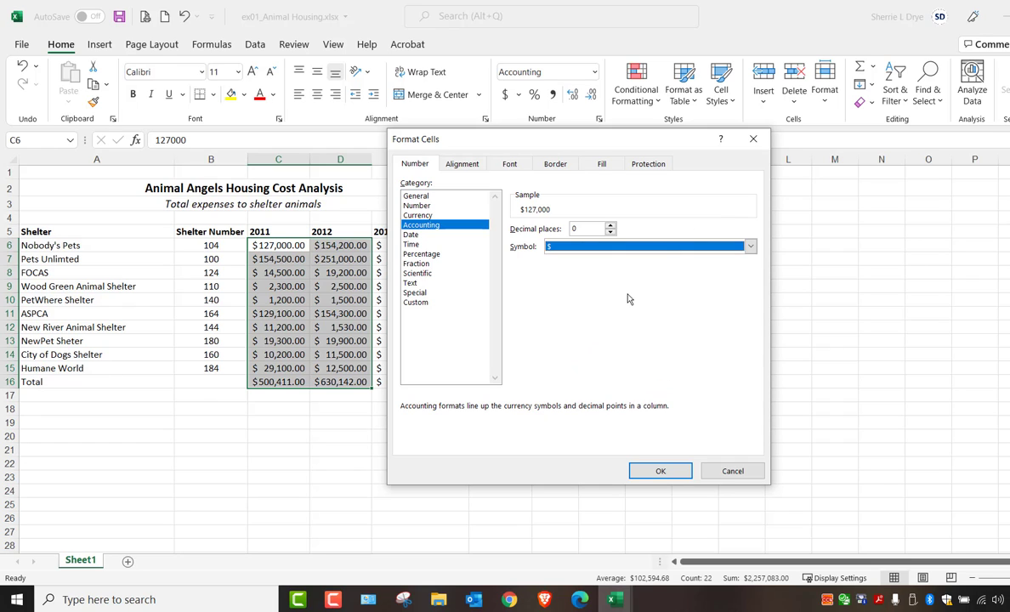
{"action": "left_click", "coordinate": [664, 471]}
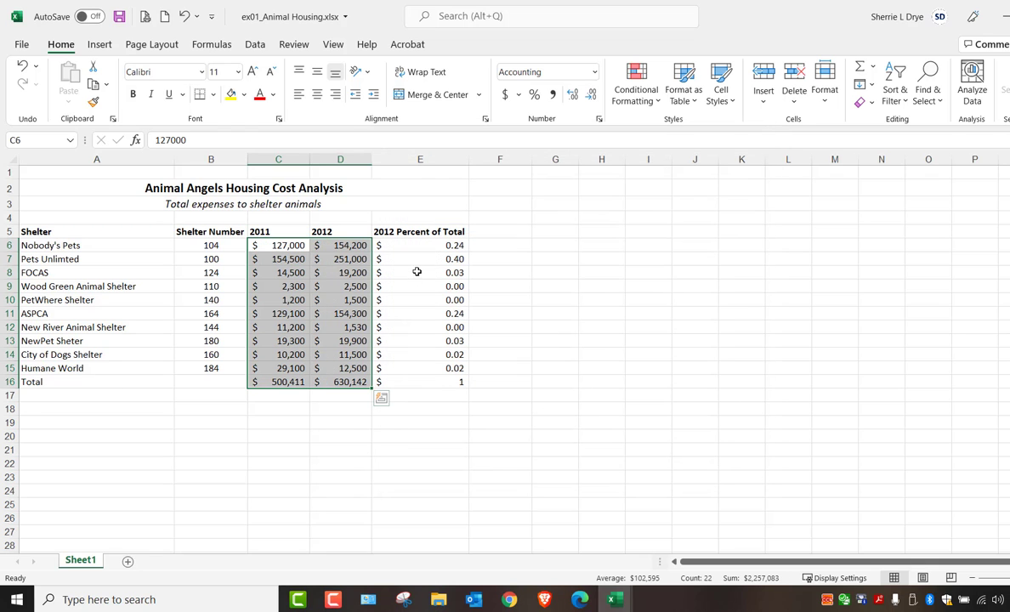
{"action": "left_click", "coordinate": [347, 246]}
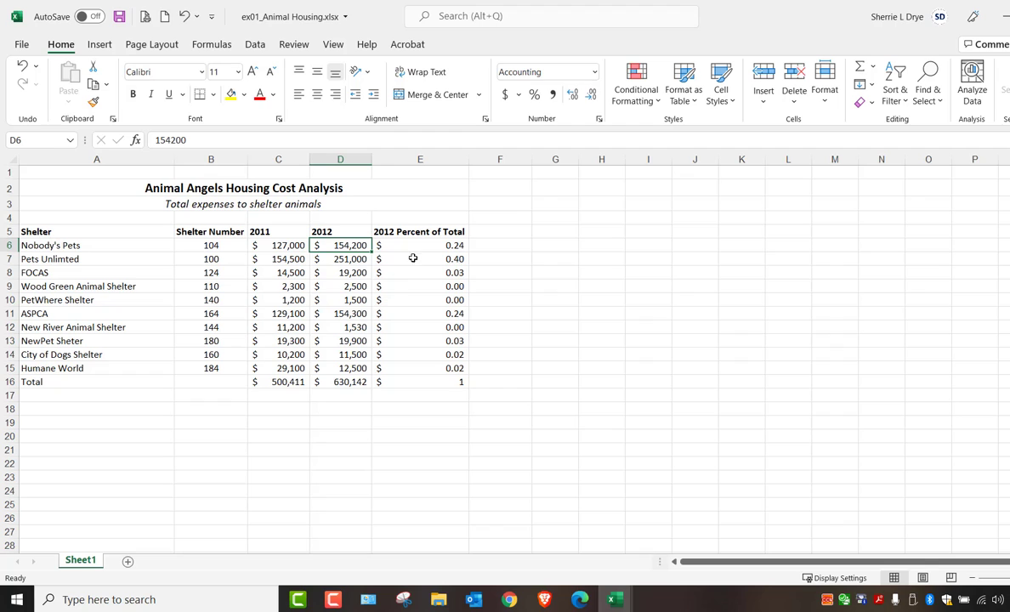
- Format the 2012 Percent of Total values in E6:E16 with the percent style
{"action": "left_click_drag", "start_coordinate": [414, 245], "coordinate": [415, 383]}
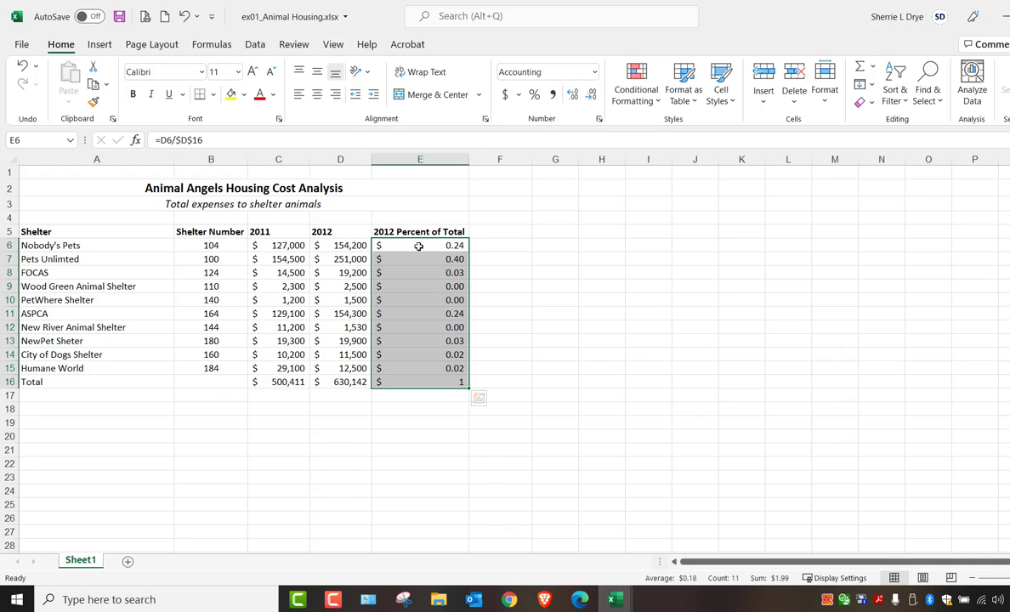
{"action": "left_click", "coordinate": [534, 96]}
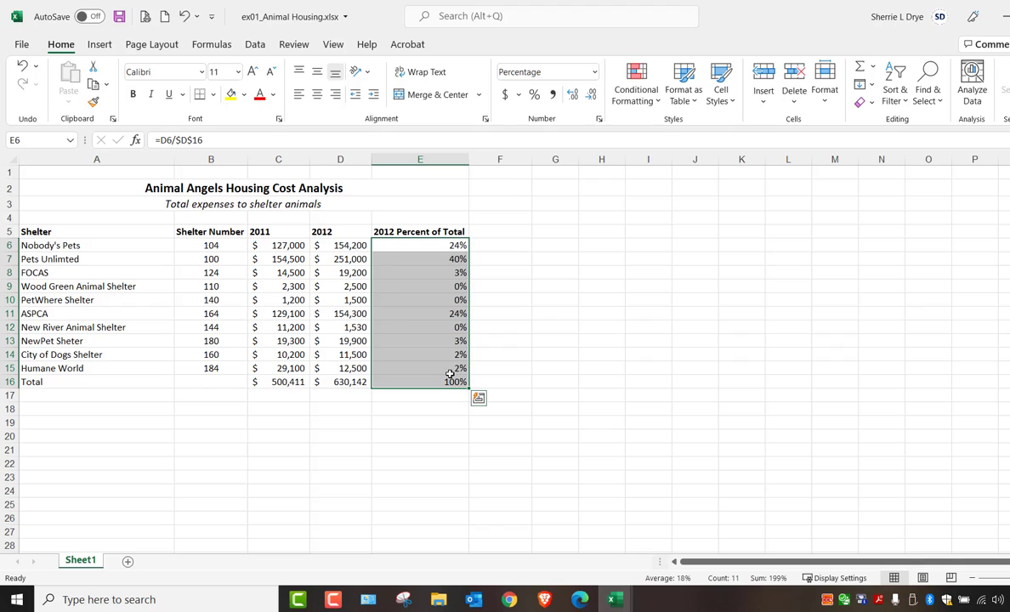
{"action": "left_click_drag", "start_coordinate": [457, 246], "coordinate": [459, 369]}
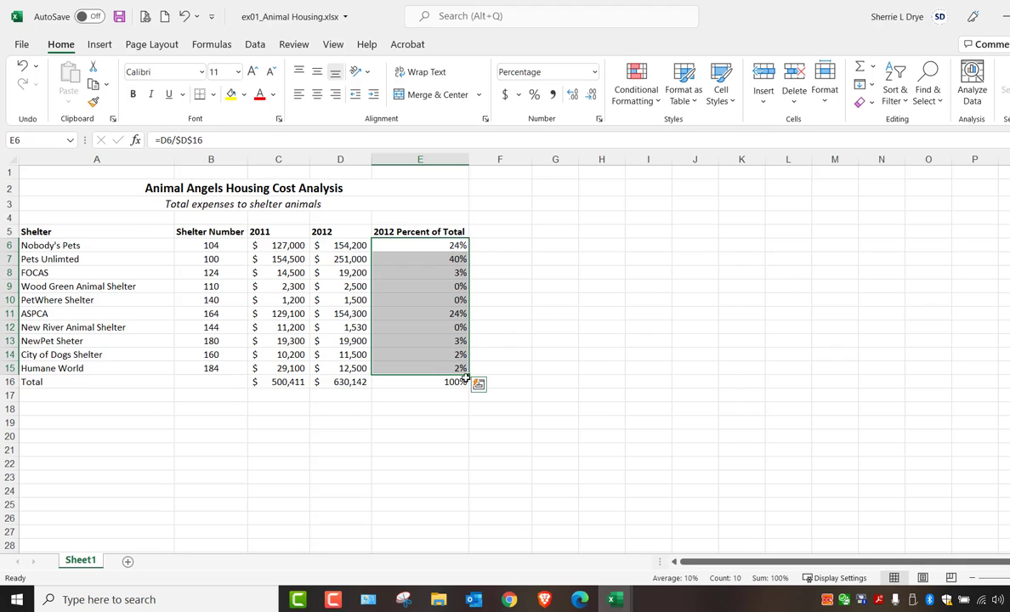
- Try one decimal place on the total percentage in E16 alone and undo it
{"action": "left_click", "coordinate": [457, 382]}
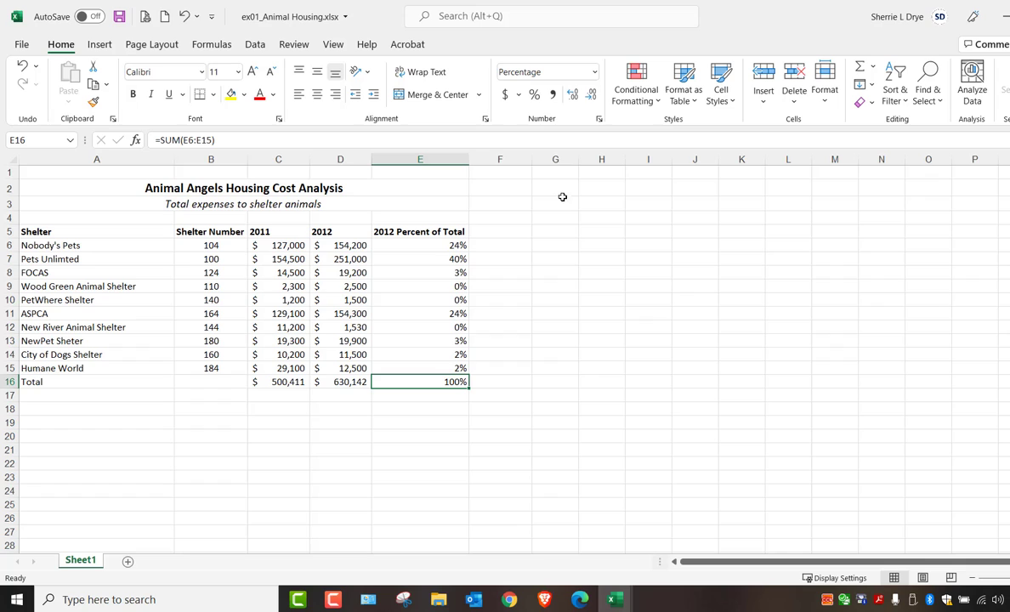
{"action": "left_click", "coordinate": [572, 95]}
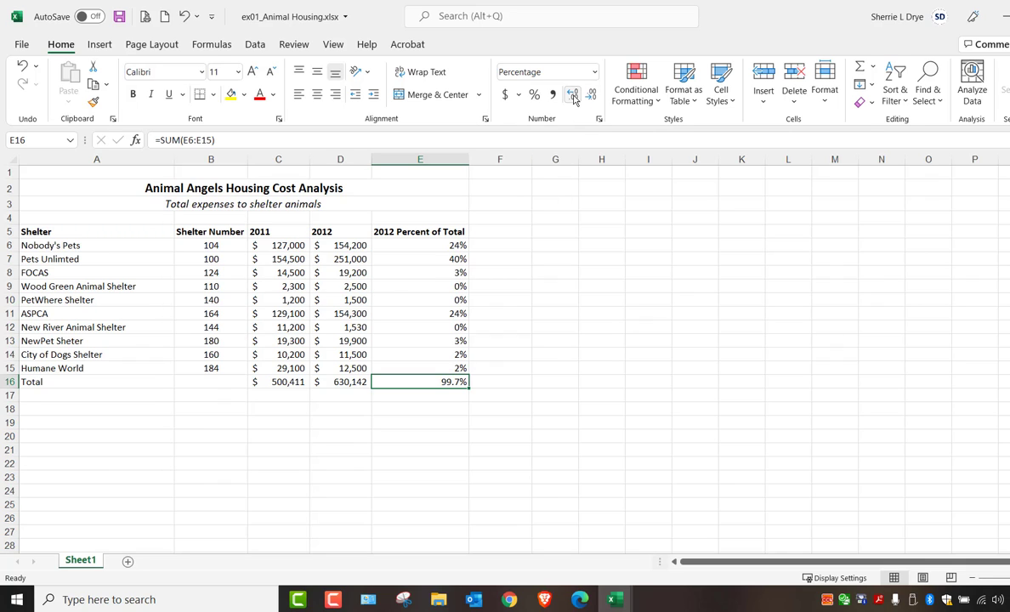
{"action": "left_click", "coordinate": [186, 22]}
- Increase the percentages in E6:E16 to one decimal place
{"action": "left_click_drag", "start_coordinate": [405, 247], "coordinate": [415, 381]}
{"action": "left_click", "coordinate": [571, 95]}
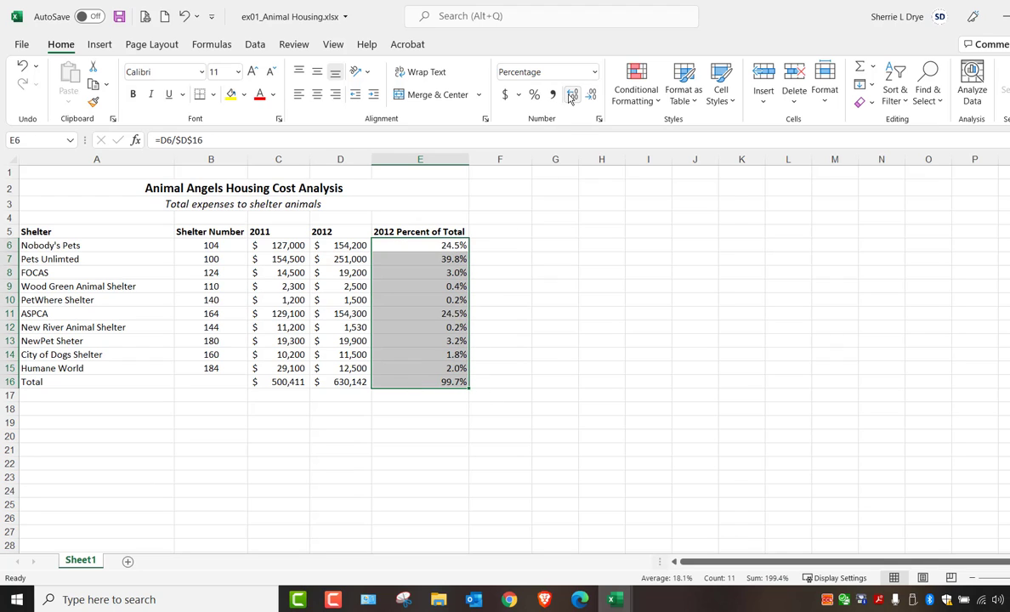
- Increase the 2012 Percent of Total values in E6:E16 to two decimal places
{"action": "left_click", "coordinate": [572, 95]}
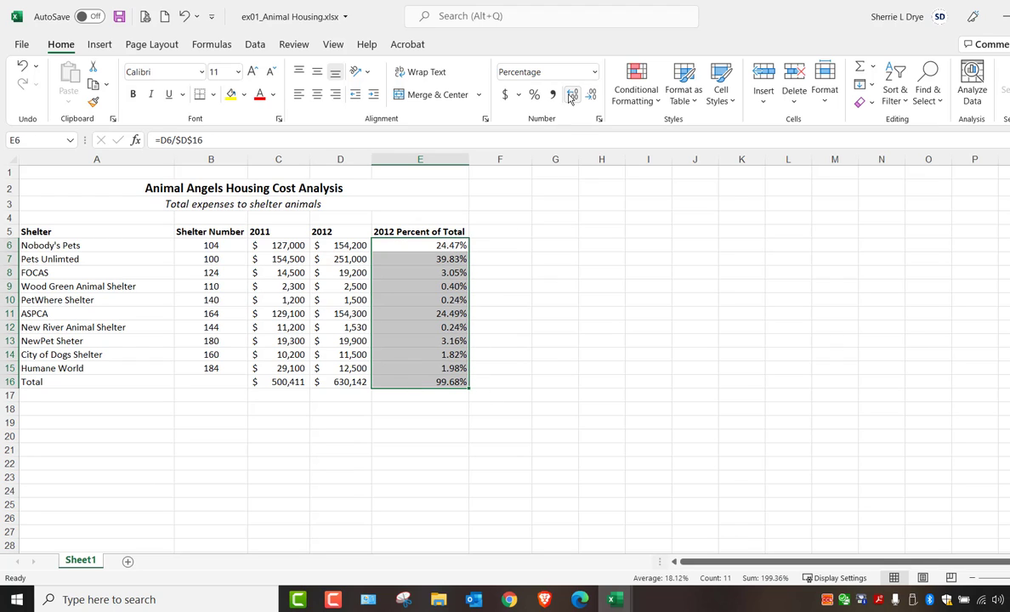
{"action": "left_click", "coordinate": [441, 247]}
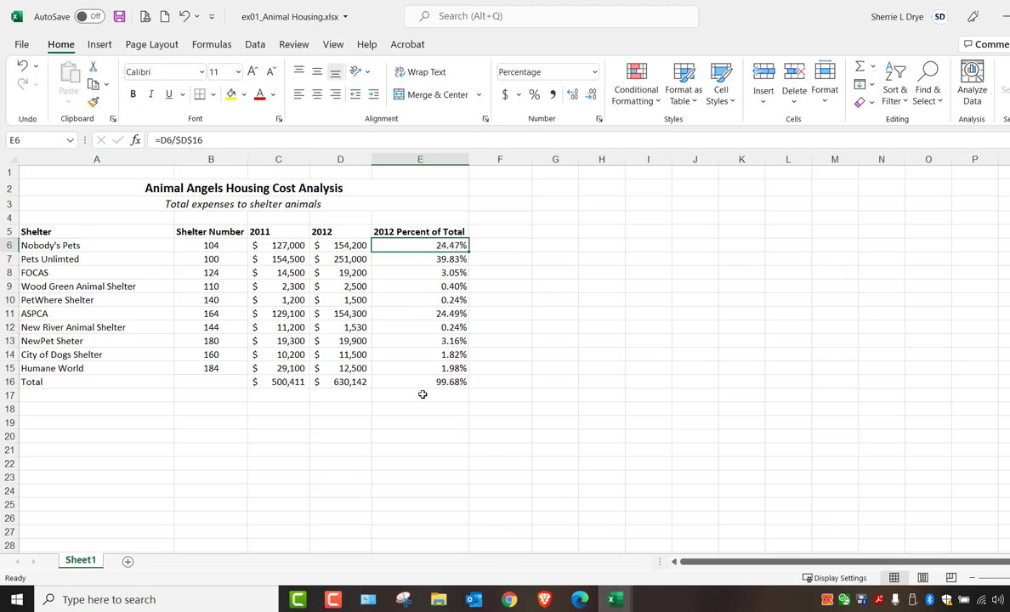
- Reset the 2011 and 2012 totals in C16:D16 to the General number format
{"action": "left_click", "coordinate": [348, 381]}
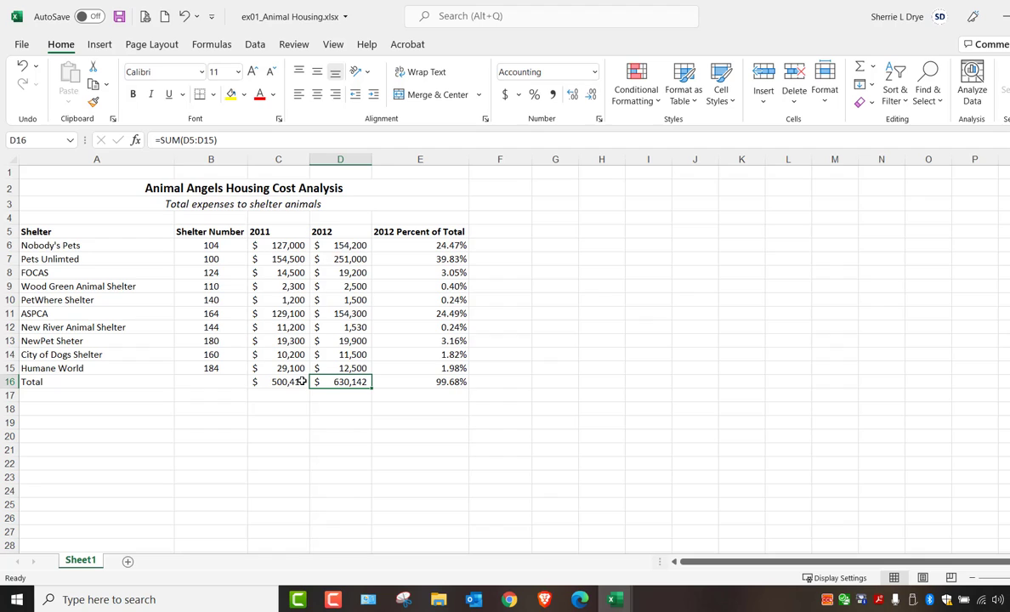
{"action": "left_click_drag", "start_coordinate": [279, 382], "coordinate": [336, 383]}
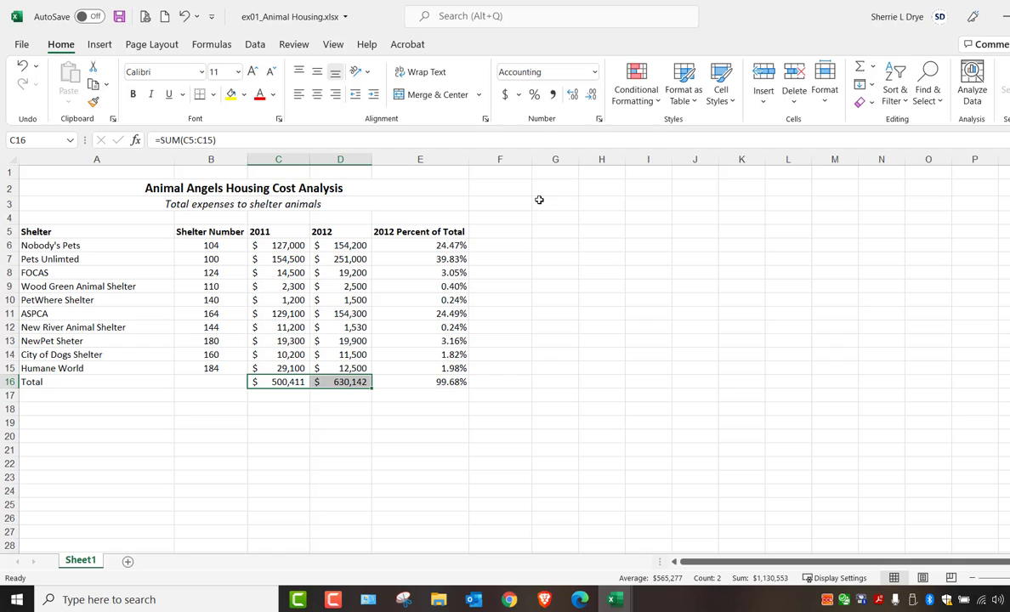
{"action": "left_click", "coordinate": [594, 72]}
{"action": "left_click", "coordinate": [569, 98]}
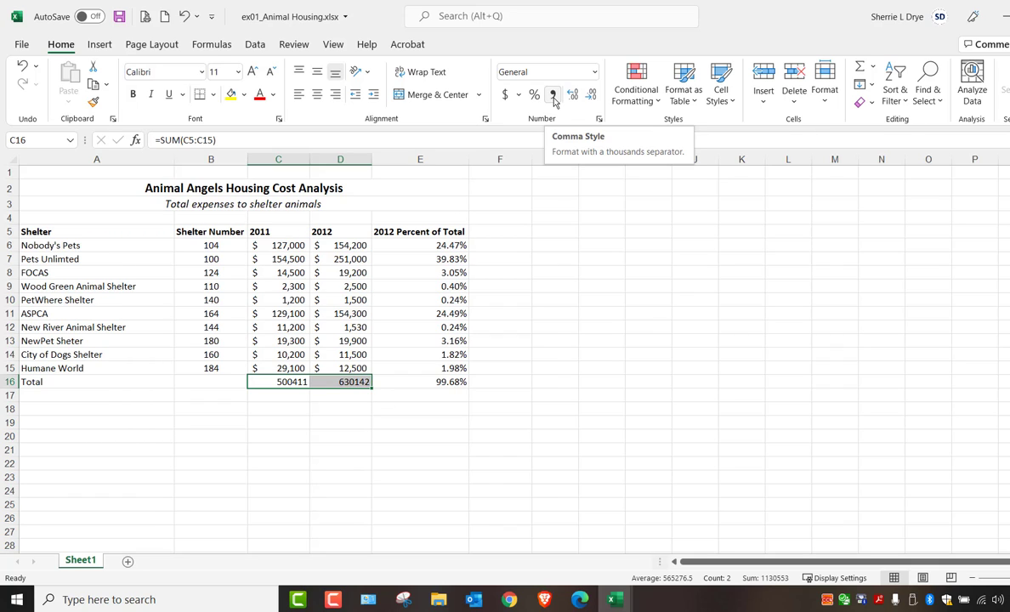
- Apply the comma style to the totals in C16:D16 and reduce them to zero decimal places
{"action": "left_click", "coordinate": [553, 95]}
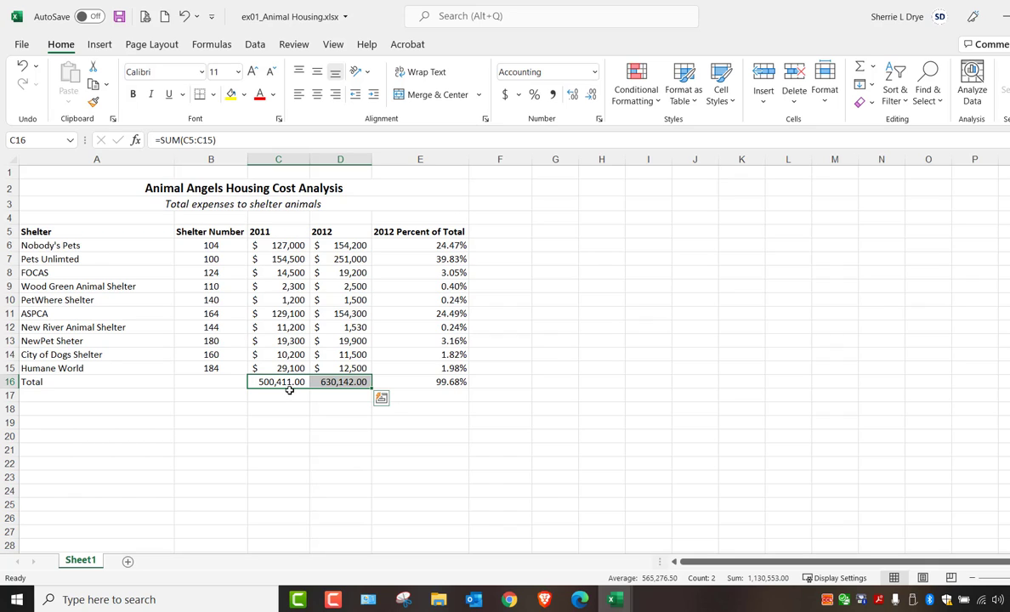
{"action": "left_click", "coordinate": [591, 95]}
{"action": "left_click", "coordinate": [591, 96]}
{"action": "left_click", "coordinate": [509, 410]}
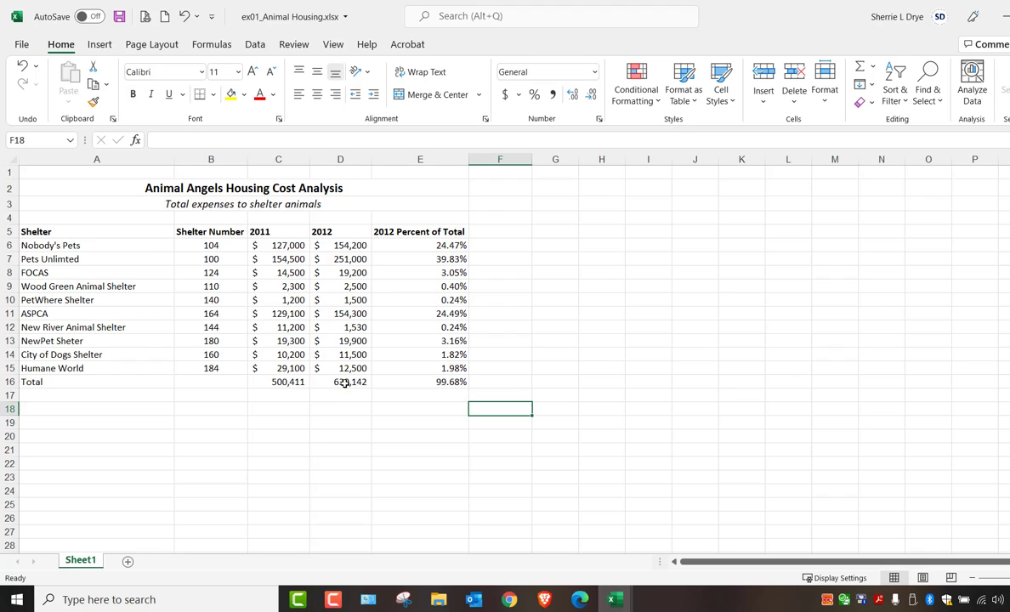
- Apply the Accounting number format to the totals in C16:D16 and reduce their decimal places
{"action": "left_click_drag", "start_coordinate": [343, 383], "coordinate": [264, 382]}
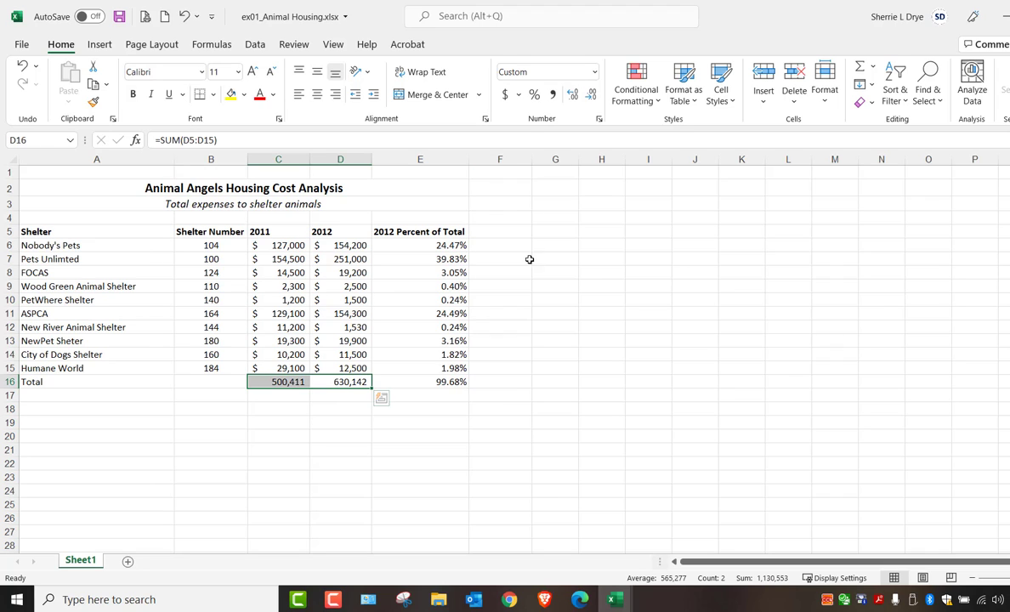
{"action": "left_click", "coordinate": [595, 73]}
{"action": "left_click", "coordinate": [563, 204]}
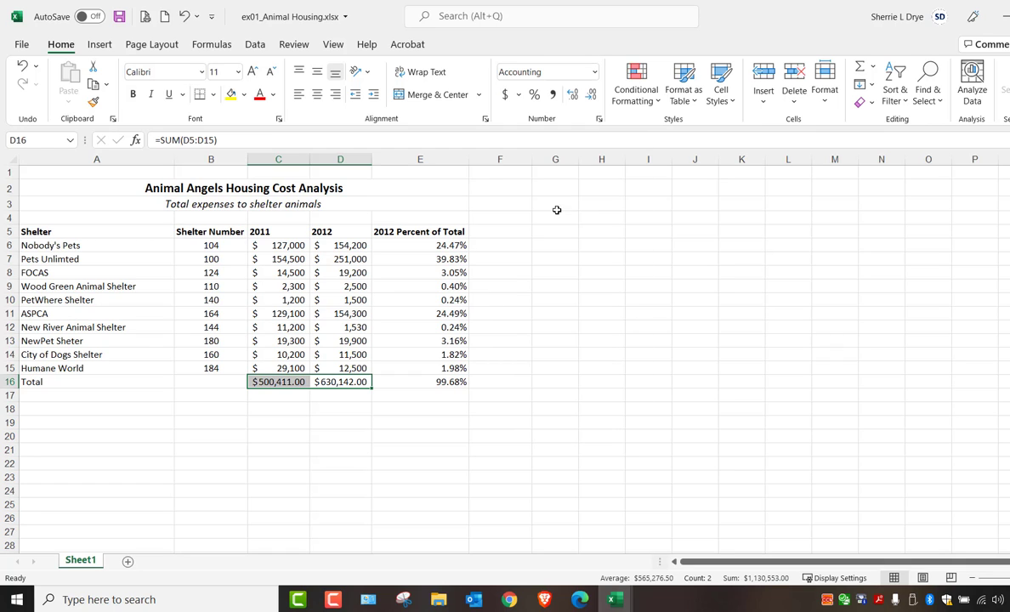
{"action": "left_click", "coordinate": [591, 95]}
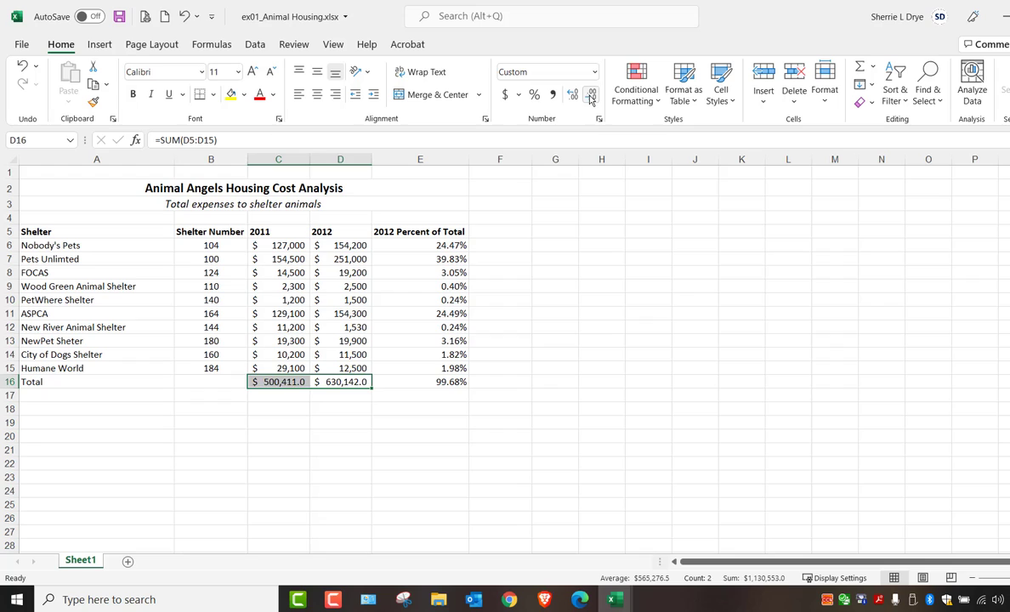